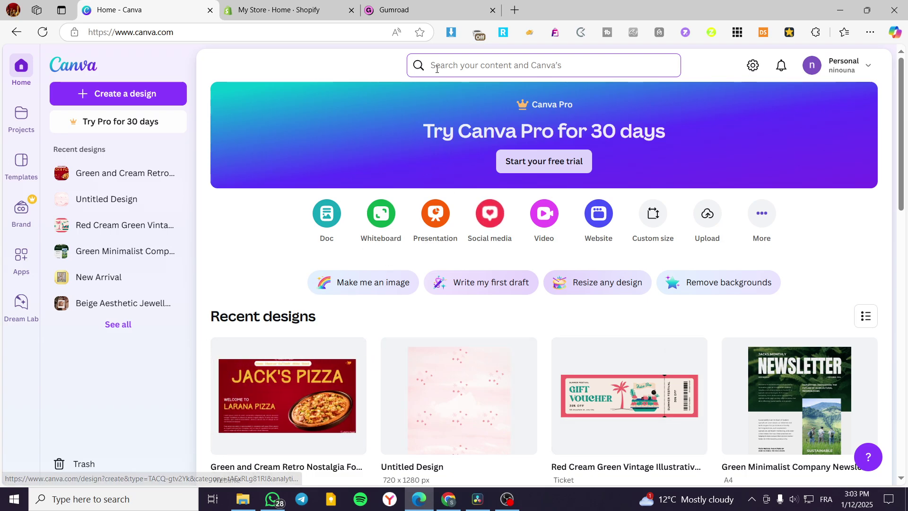
Search Canva for 'Website' templates and browse the results to find the A Taste of Paris bistro template.
{"action": "left_click", "coordinate": [480, 66]}
{"action": "type", "text": "W"}
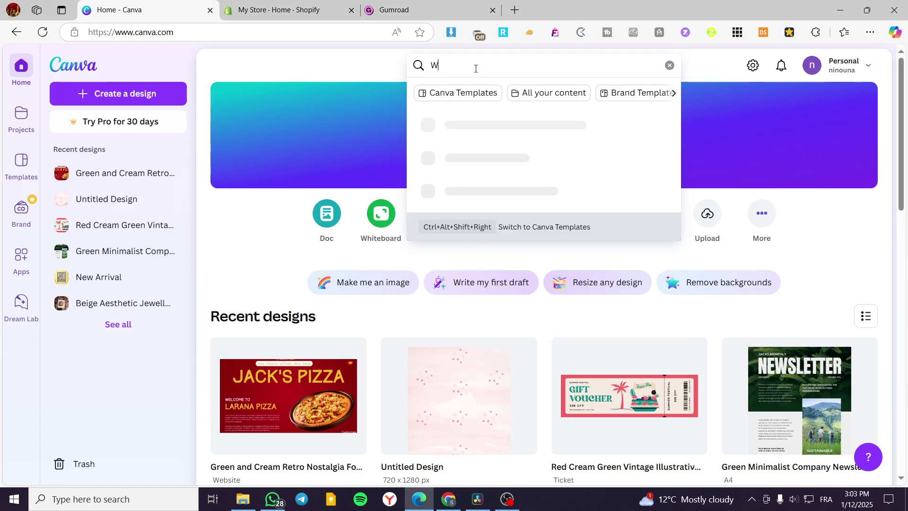
{"action": "type", "text": "ebsite"}
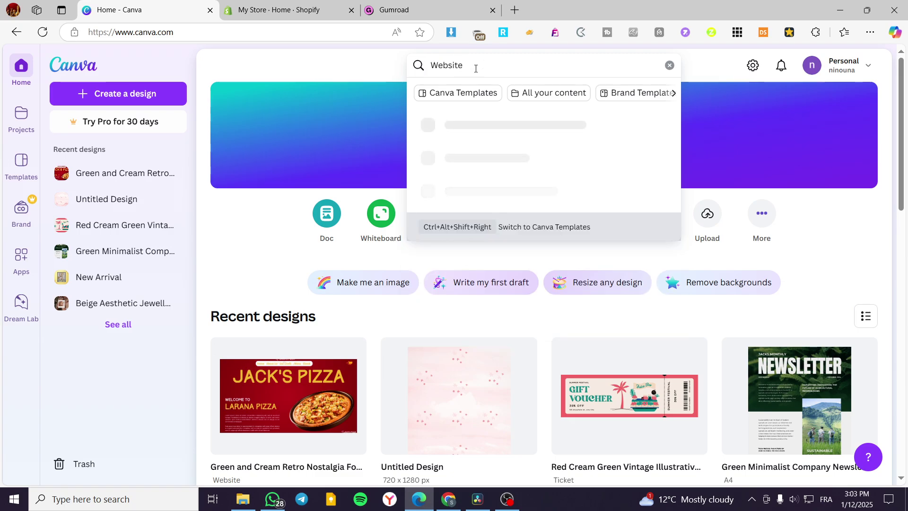
{"action": "left_click", "coordinate": [515, 118]}
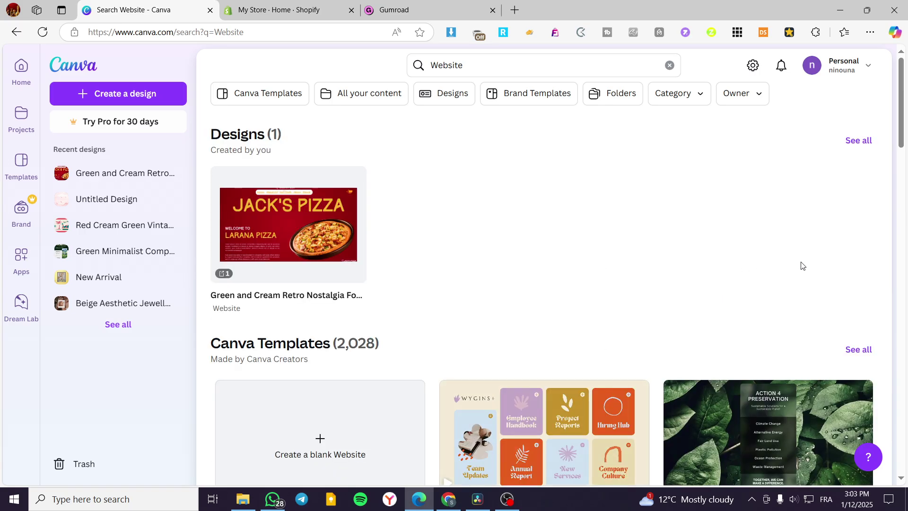
{"action": "scroll", "coordinate": [642, 305], "scroll_direction": "down", "scroll_amount": 3}
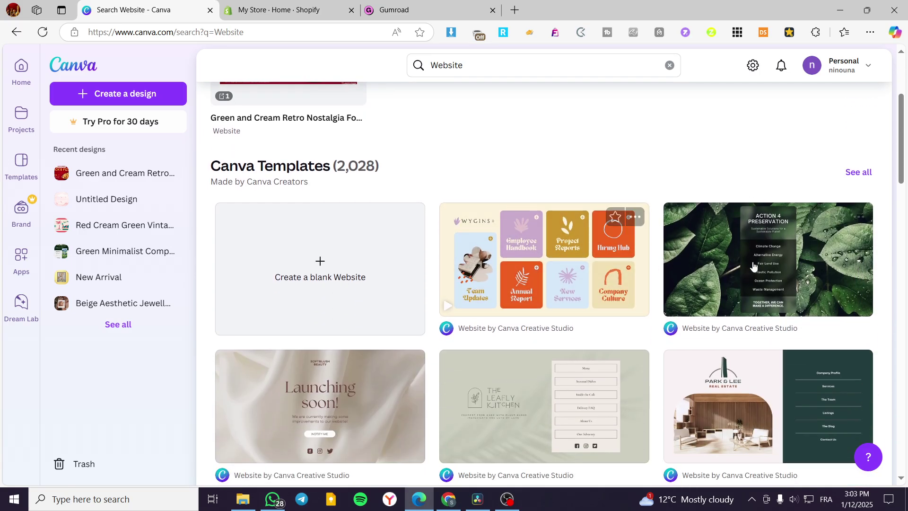
{"action": "scroll", "coordinate": [635, 264], "scroll_direction": "down", "scroll_amount": 3}
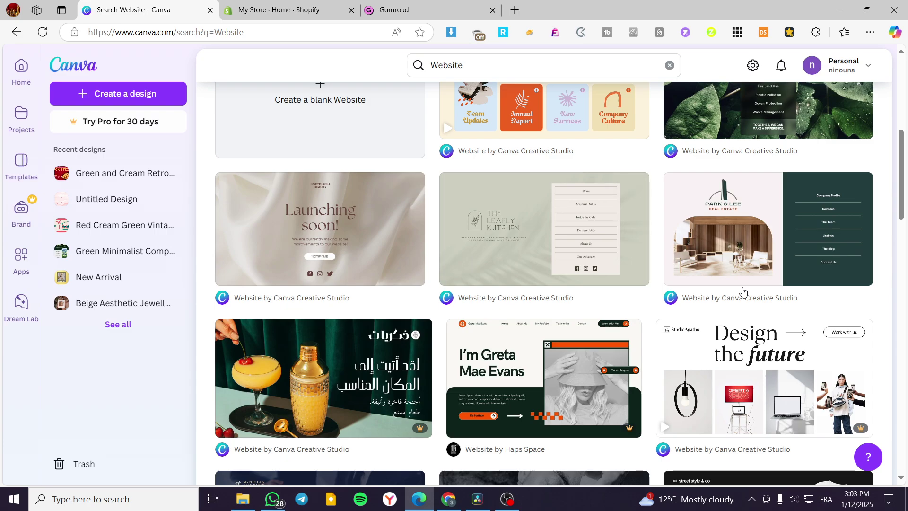
{"action": "scroll", "coordinate": [585, 334], "scroll_direction": "down", "scroll_amount": 5}
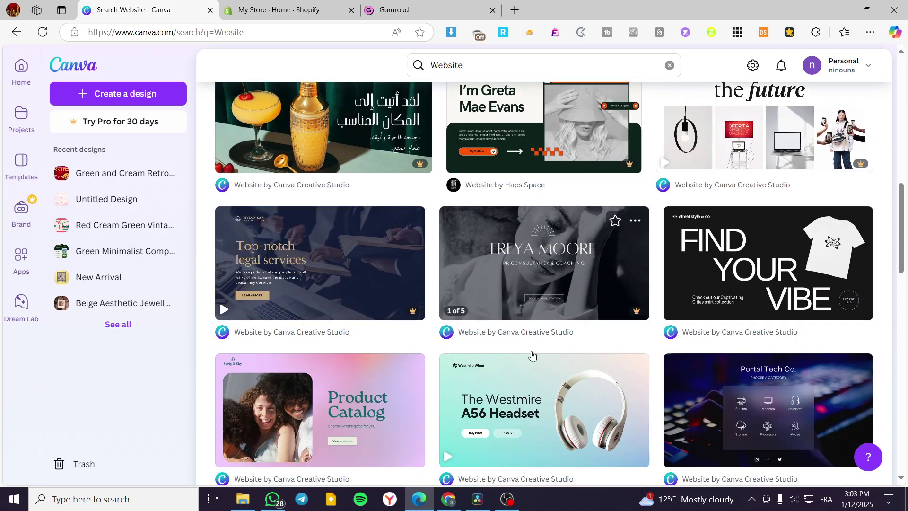
{"action": "scroll", "coordinate": [687, 300], "scroll_direction": "up", "scroll_amount": 10}
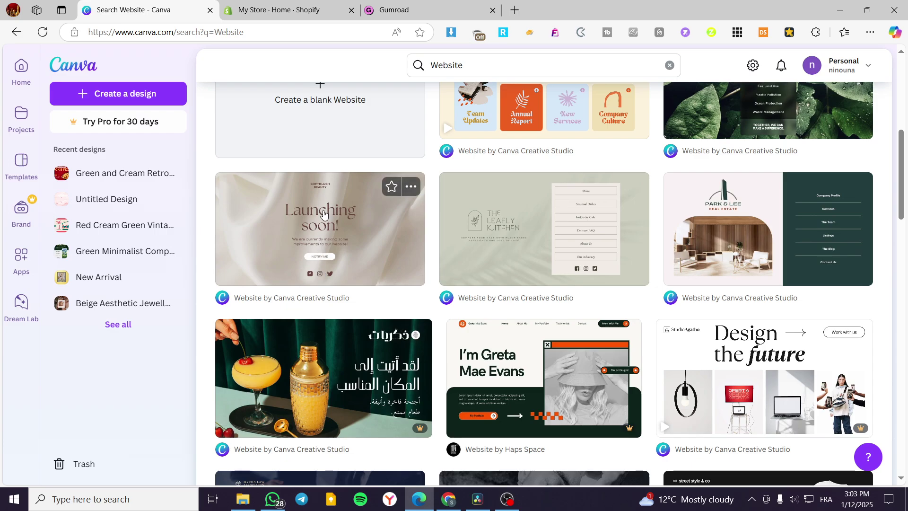
{"action": "scroll", "coordinate": [359, 320], "scroll_direction": "down", "scroll_amount": 6}
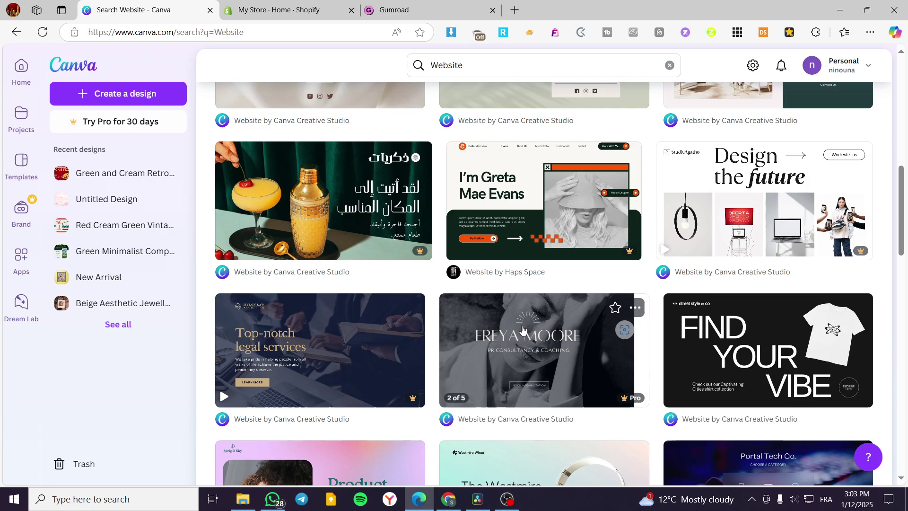
{"action": "scroll", "coordinate": [506, 338], "scroll_direction": "down", "scroll_amount": 4}
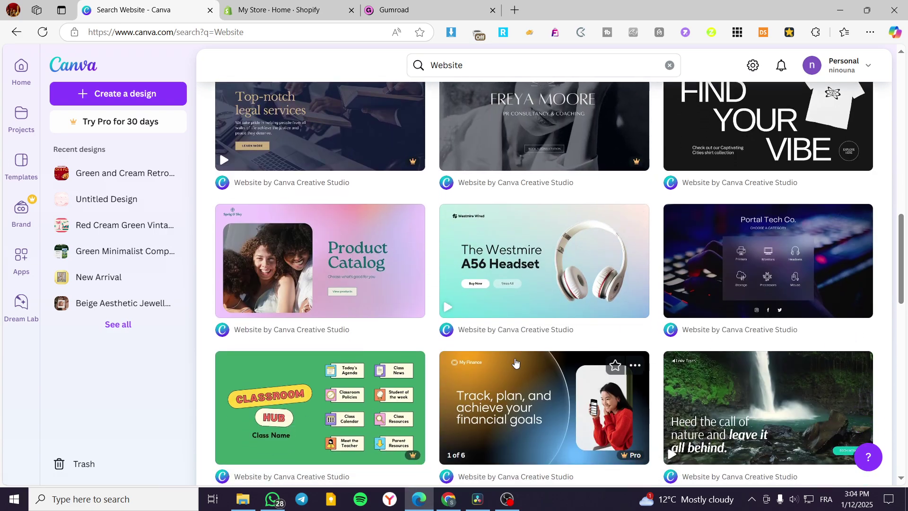
{"action": "scroll", "coordinate": [871, 334], "scroll_direction": "down", "scroll_amount": 5}
{"action": "scroll", "coordinate": [898, 350], "scroll_direction": "down", "scroll_amount": 1}
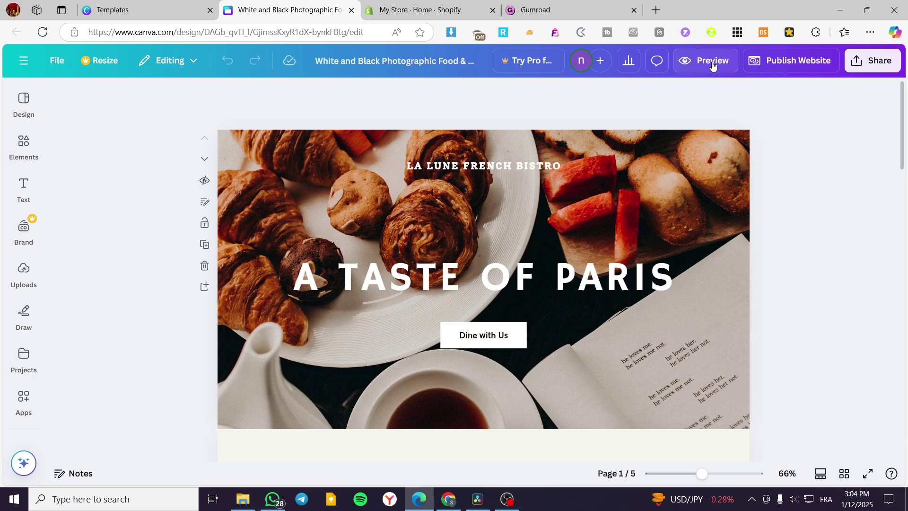
Scroll through the bistro template's pages to the A French Fling section, then launch the website preview.
{"action": "scroll", "coordinate": [681, 249], "scroll_direction": "down", "scroll_amount": 10}
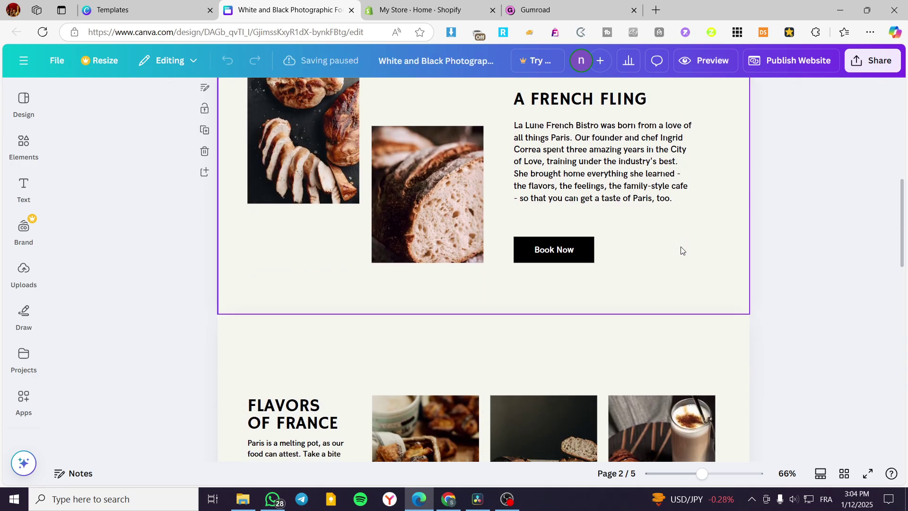
{"action": "scroll", "coordinate": [680, 248], "scroll_direction": "up", "scroll_amount": 8}
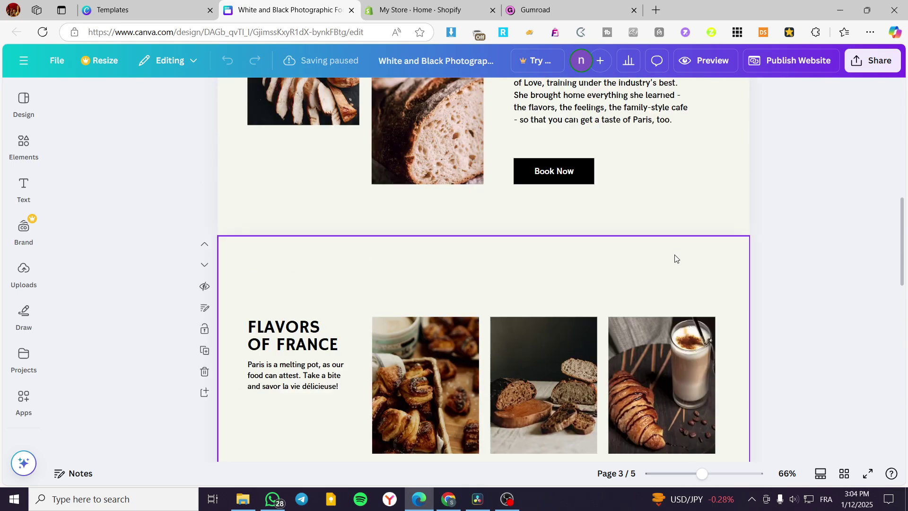
{"action": "scroll", "coordinate": [495, 284], "scroll_direction": "up", "scroll_amount": 5}
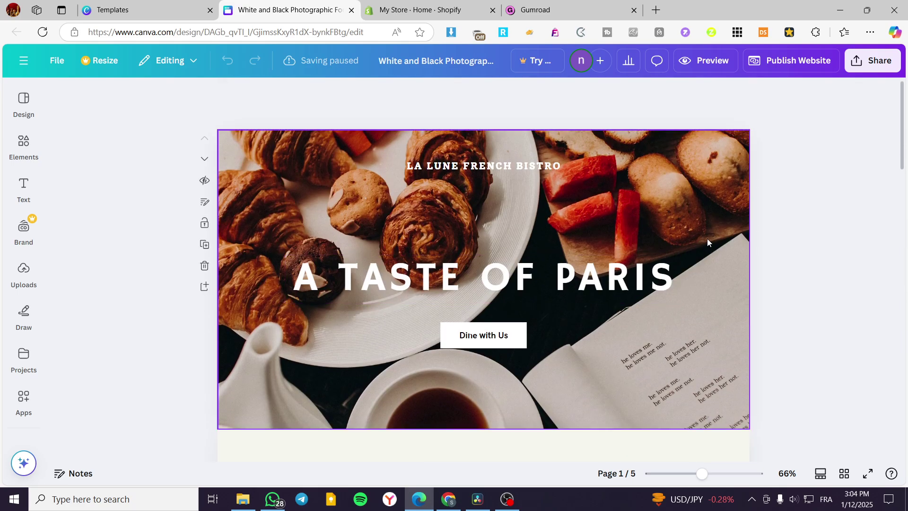
{"action": "scroll", "coordinate": [653, 225], "scroll_direction": "down", "scroll_amount": 5}
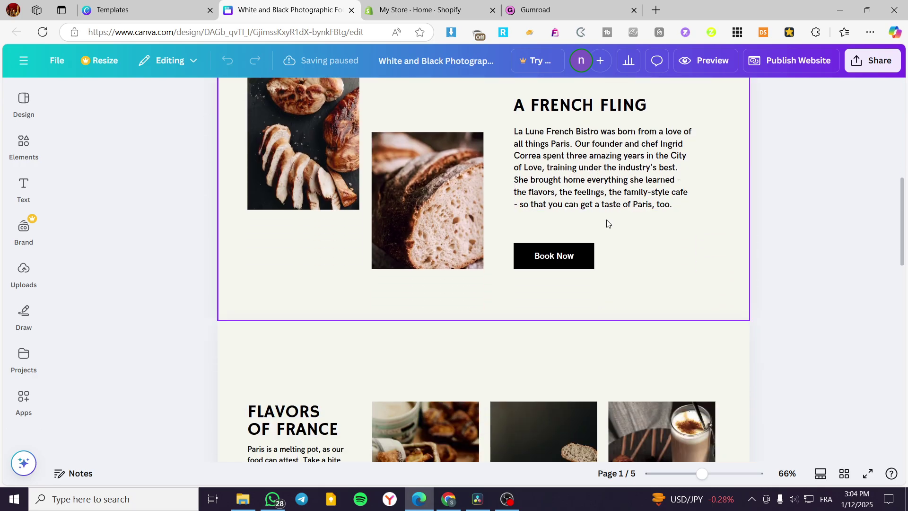
{"action": "left_click", "coordinate": [716, 63]}
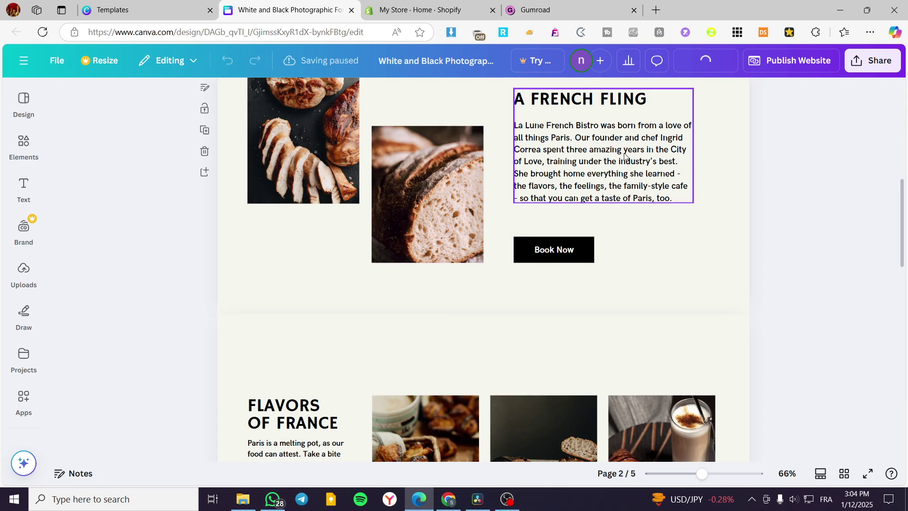
Scroll the desktop preview from the A Taste of Paris banner down to A French Fling.
{"action": "scroll", "coordinate": [629, 251], "scroll_direction": "up", "scroll_amount": 6}
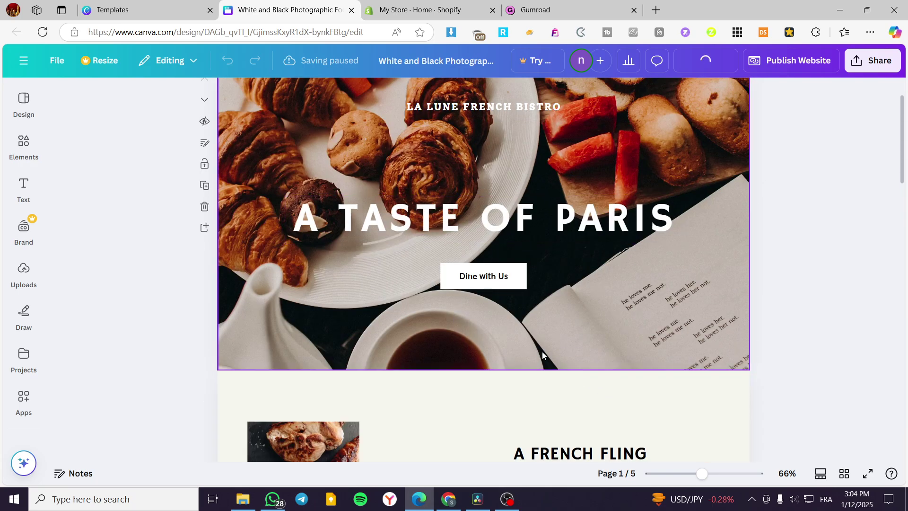
{"action": "scroll", "coordinate": [542, 351], "scroll_direction": "down", "scroll_amount": 5}
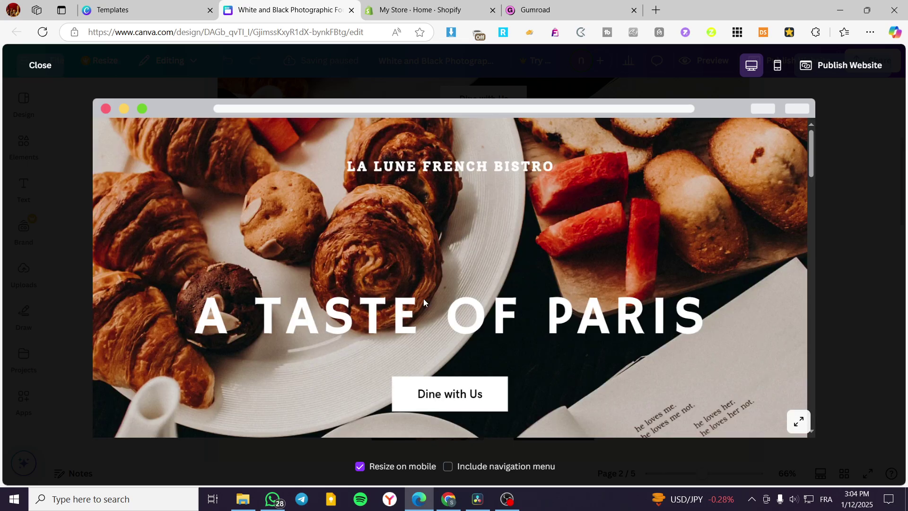
{"action": "scroll", "coordinate": [496, 295], "scroll_direction": "down", "scroll_amount": 4}
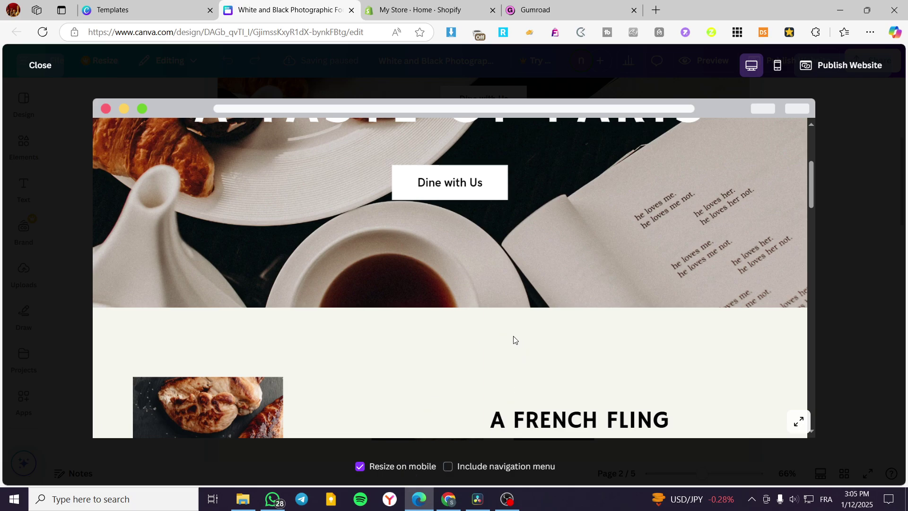
{"action": "scroll", "coordinate": [514, 340], "scroll_direction": "down", "scroll_amount": 2}
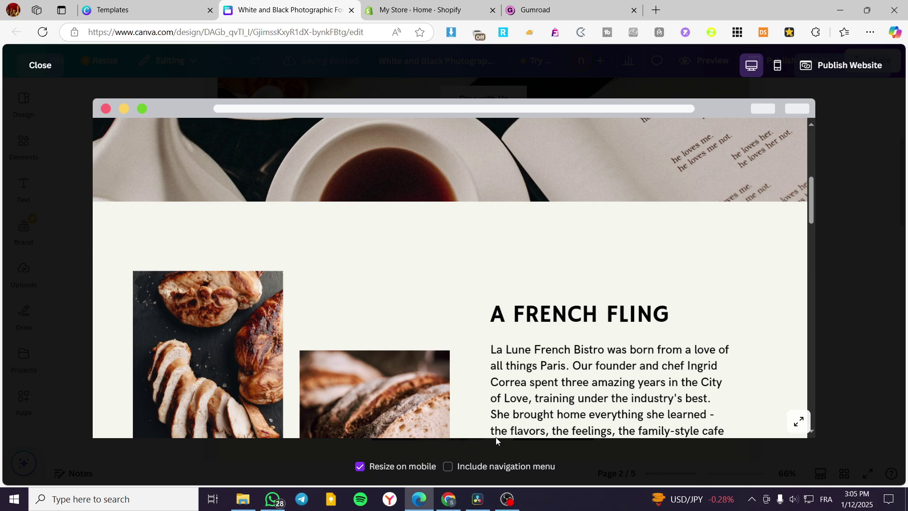
Switch the preview to phone view with 'Resize on mobile' turned on.
{"action": "left_click", "coordinate": [776, 68]}
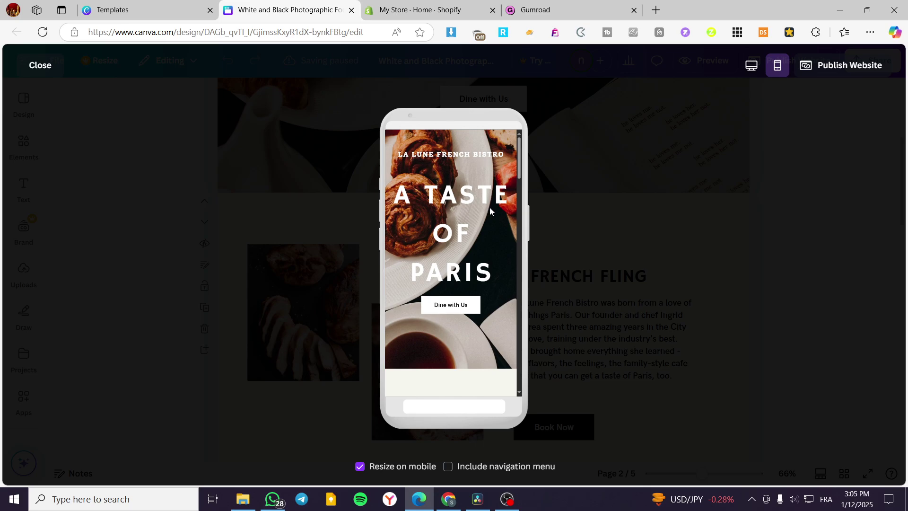
{"action": "scroll", "coordinate": [490, 206], "scroll_direction": "down", "scroll_amount": 8}
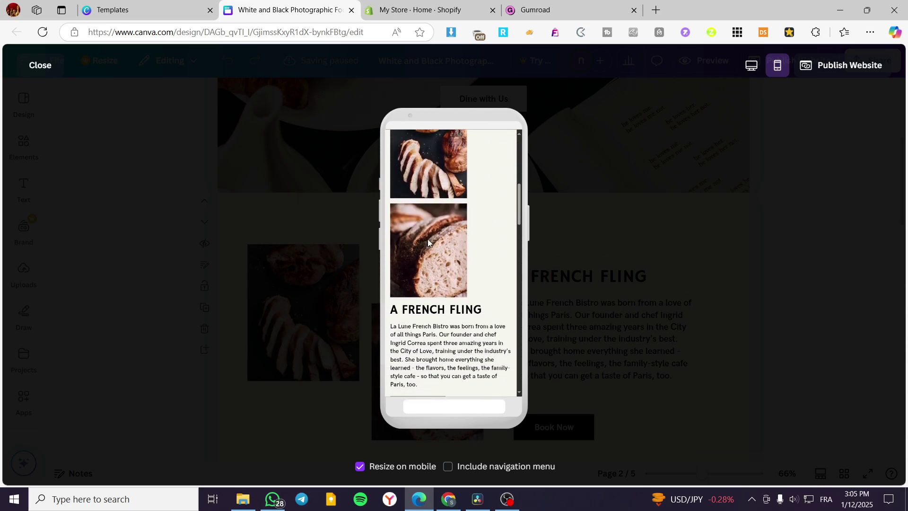
{"action": "left_click", "coordinate": [360, 468]}
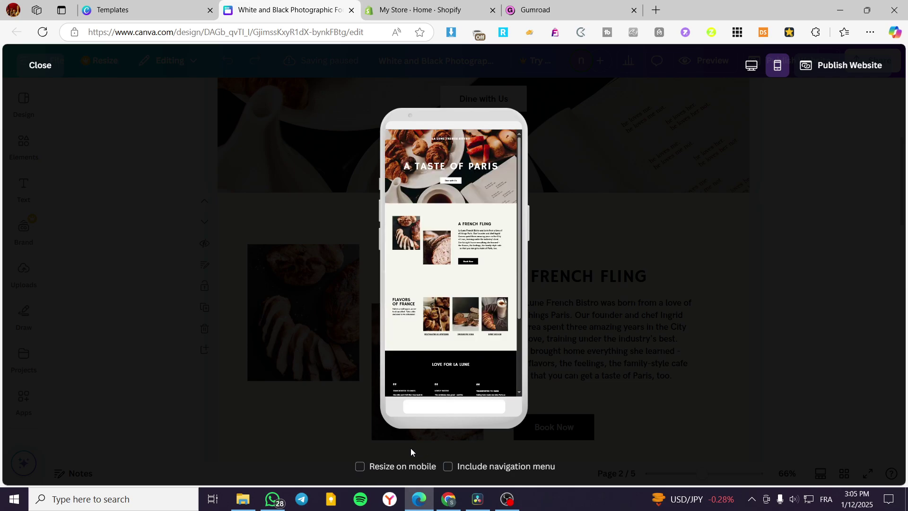
{"action": "left_click", "coordinate": [360, 468]}
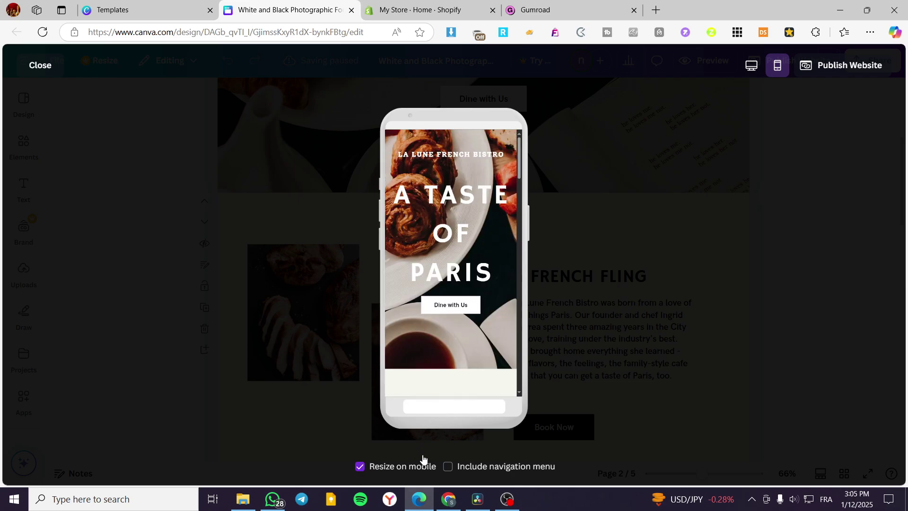
Scroll through the mobile preview to check each stacked section.
{"action": "scroll", "coordinate": [451, 265], "scroll_direction": "down", "scroll_amount": 8}
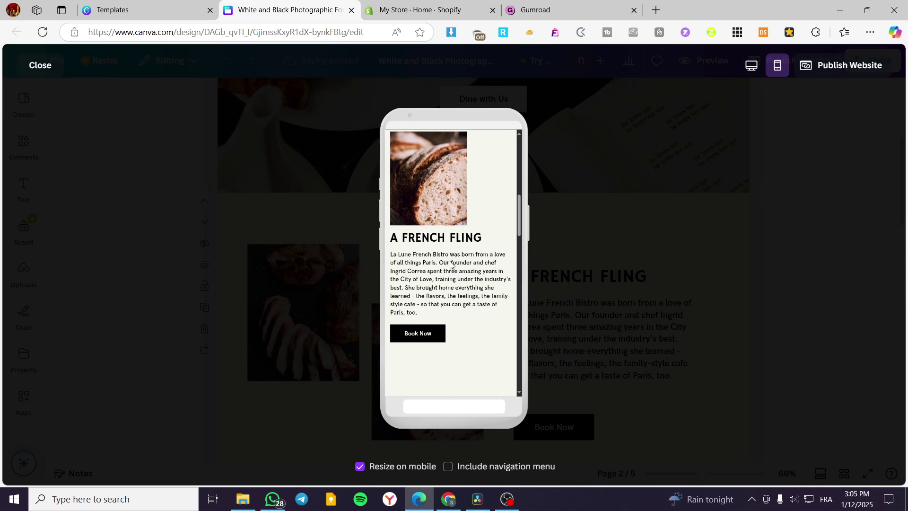
{"action": "scroll", "coordinate": [451, 265], "scroll_direction": "down", "scroll_amount": 10}
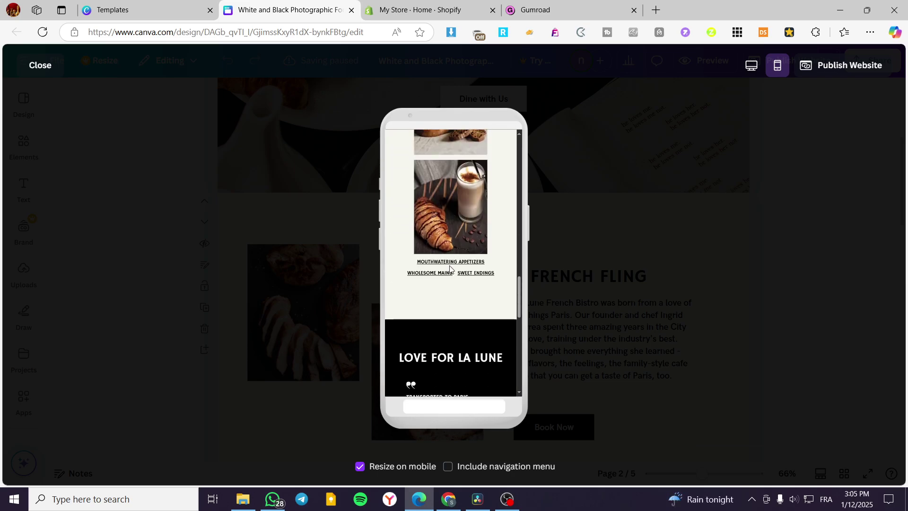
{"action": "scroll", "coordinate": [450, 268], "scroll_direction": "down", "scroll_amount": 10}
{"action": "scroll", "coordinate": [489, 308], "scroll_direction": "up", "scroll_amount": 3}
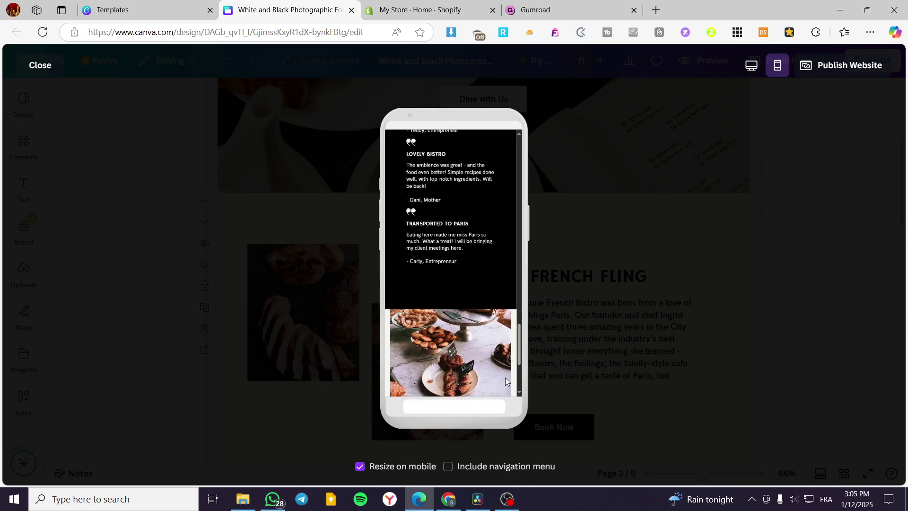
{"action": "scroll", "coordinate": [505, 378], "scroll_direction": "up", "scroll_amount": 12}
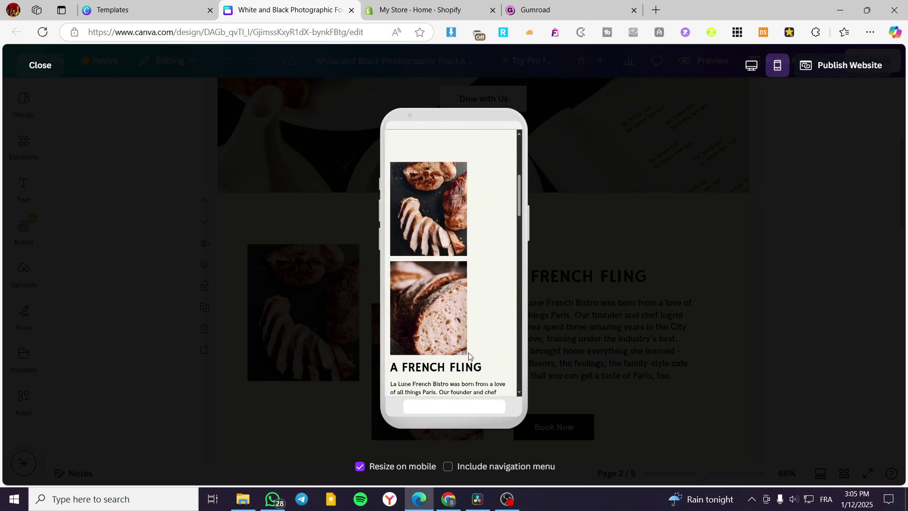
{"action": "scroll", "coordinate": [444, 245], "scroll_direction": "up", "scroll_amount": 3}
{"action": "scroll", "coordinate": [496, 269], "scroll_direction": "down", "scroll_amount": 2}
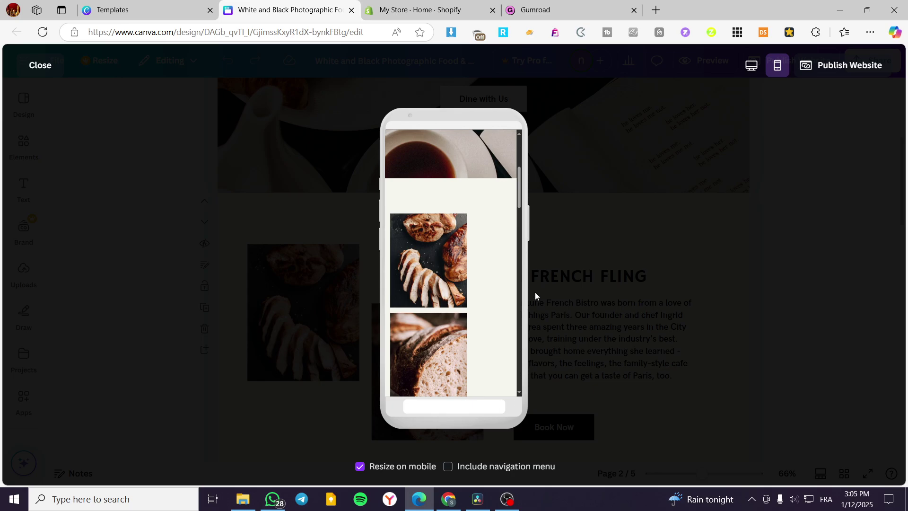
{"action": "scroll", "coordinate": [482, 304], "scroll_direction": "down", "scroll_amount": 3}
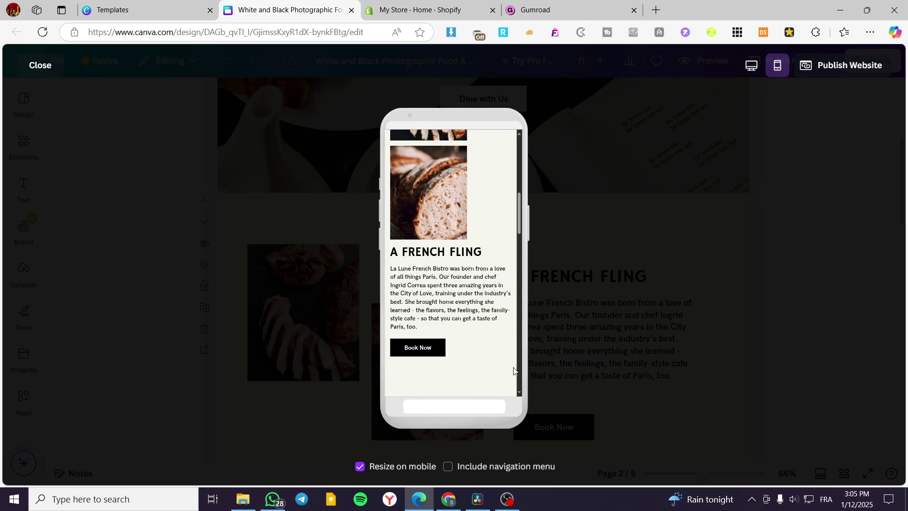
Back in the editor, crop the sliced-food photo into a wide landscape strip.
{"action": "left_click", "coordinate": [49, 57]}
{"action": "left_click", "coordinate": [418, 351]}
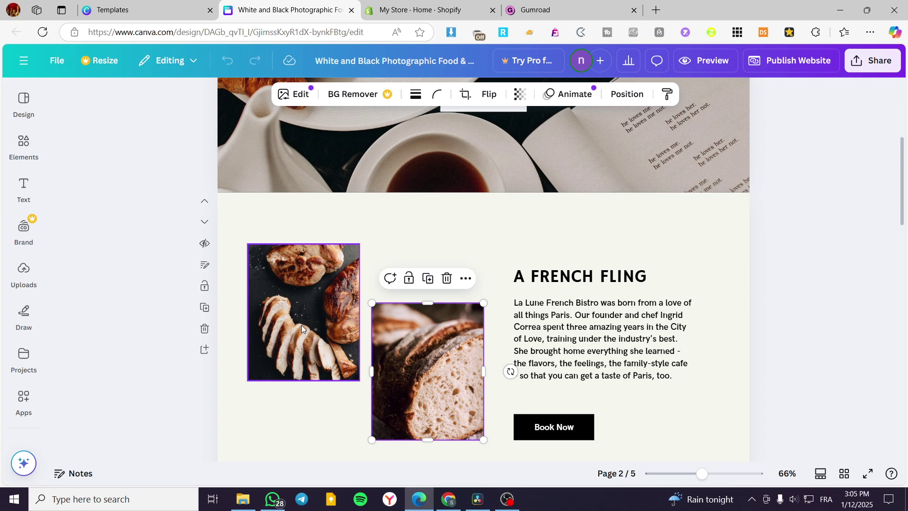
{"action": "left_click_drag", "start_coordinate": [302, 328], "coordinate": [388, 302]}
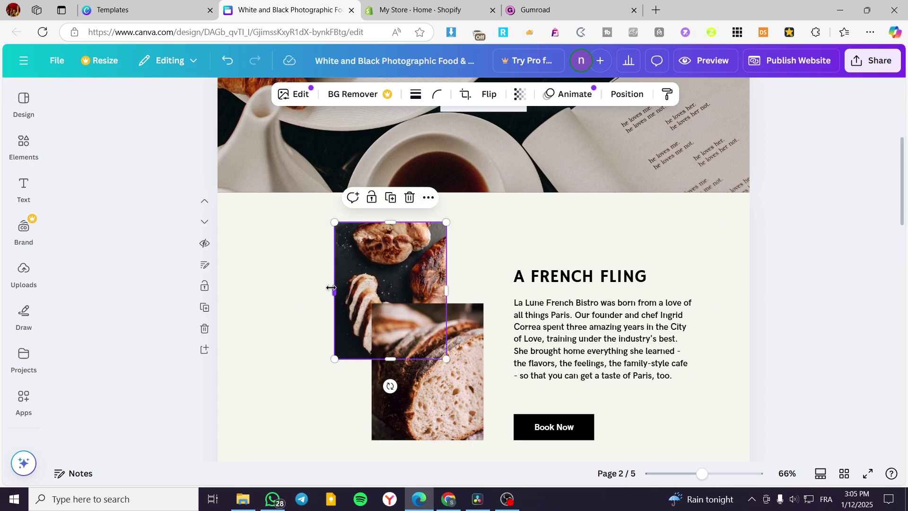
{"action": "left_click_drag", "start_coordinate": [331, 287], "coordinate": [312, 290]}
{"action": "mouse_move", "coordinate": [376, 358]}
{"action": "left_mouse_down"}
{"action": "mouse_move", "coordinate": [376, 324]}
{"action": "mouse_move", "coordinate": [376, 359]}
{"action": "left_mouse_up"}
{"action": "left_click_drag", "start_coordinate": [381, 221], "coordinate": [319, 217]}
Crop and shrink the bread photo into a landscape shape and move it down-left.
{"action": "left_click", "coordinate": [431, 315]}
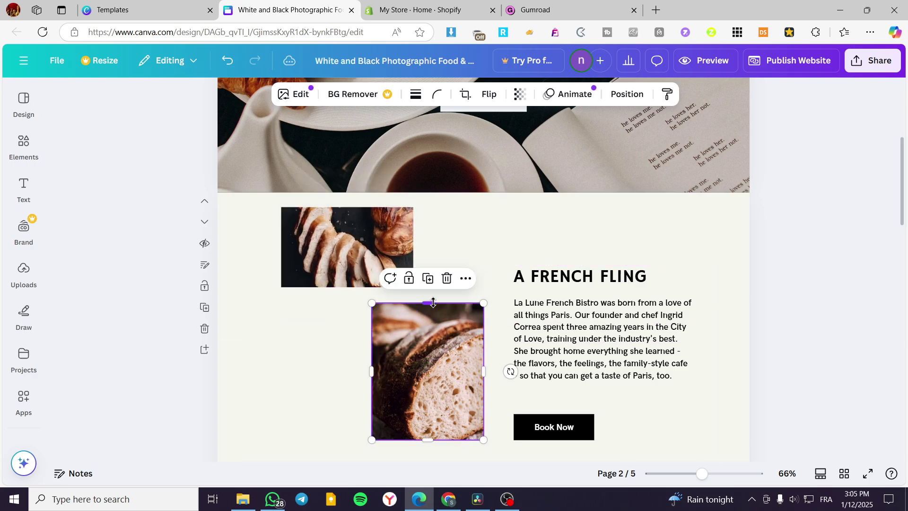
{"action": "left_click_drag", "start_coordinate": [428, 303], "coordinate": [428, 327]}
{"action": "left_click_drag", "start_coordinate": [372, 384], "coordinate": [370, 377]}
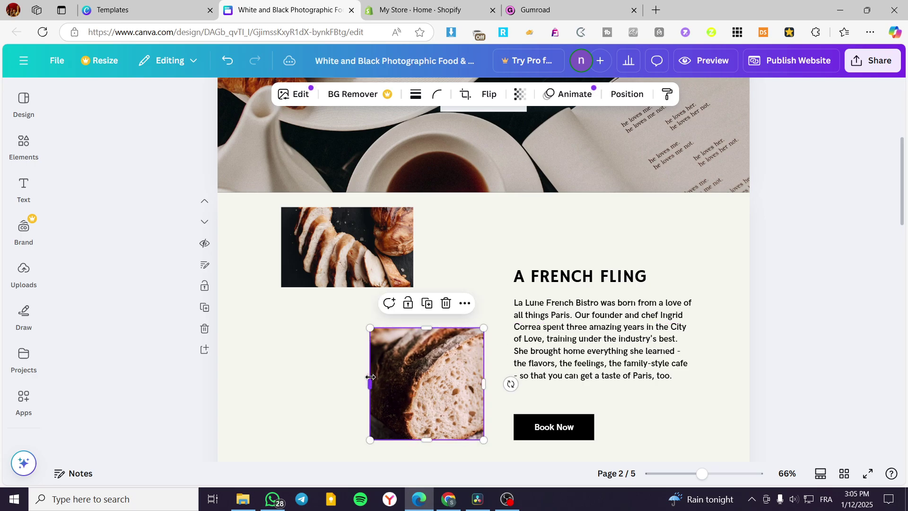
{"action": "left_click_drag", "start_coordinate": [369, 440], "coordinate": [401, 405]}
{"action": "left_click_drag", "start_coordinate": [401, 367], "coordinate": [339, 324]}
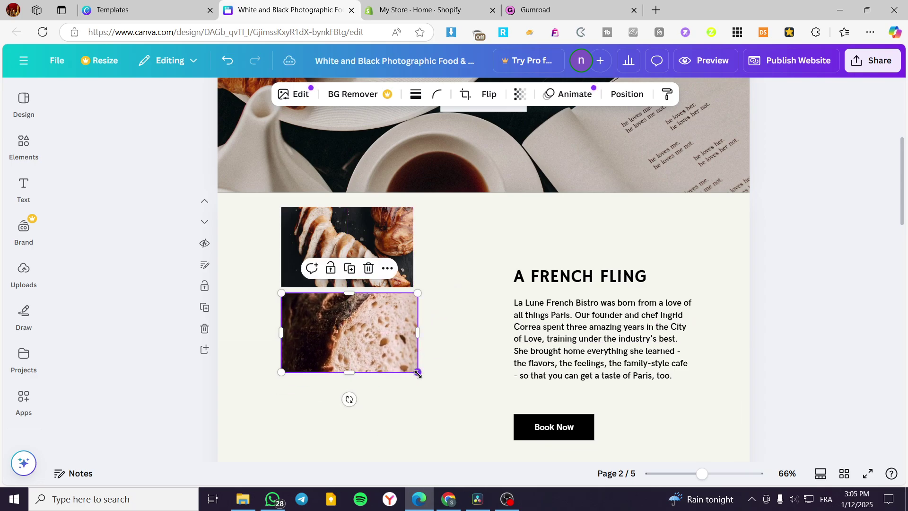
{"action": "left_click_drag", "start_coordinate": [417, 373], "coordinate": [397, 423]}
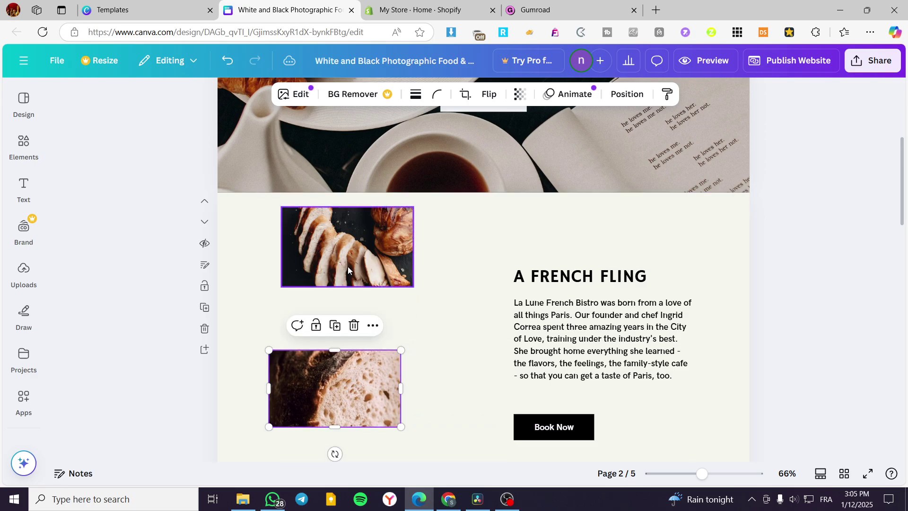
Stack the sliced-food photo above the bread photo, and move the heading, paragraph and Book Now button left.
{"action": "left_click_drag", "start_coordinate": [347, 270], "coordinate": [336, 314]}
{"action": "left_click_drag", "start_coordinate": [585, 323], "coordinate": [527, 309]}
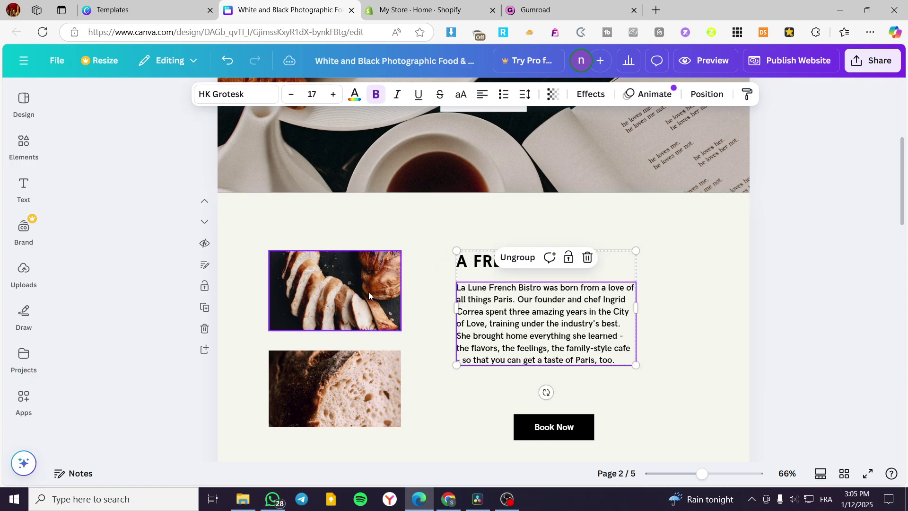
{"action": "left_click_drag", "start_coordinate": [369, 295], "coordinate": [378, 295]}
{"action": "mouse_move", "coordinate": [373, 357]}
{"action": "left_mouse_down"}
{"action": "mouse_move", "coordinate": [391, 358]}
{"action": "mouse_move", "coordinate": [384, 362]}
{"action": "left_mouse_up"}
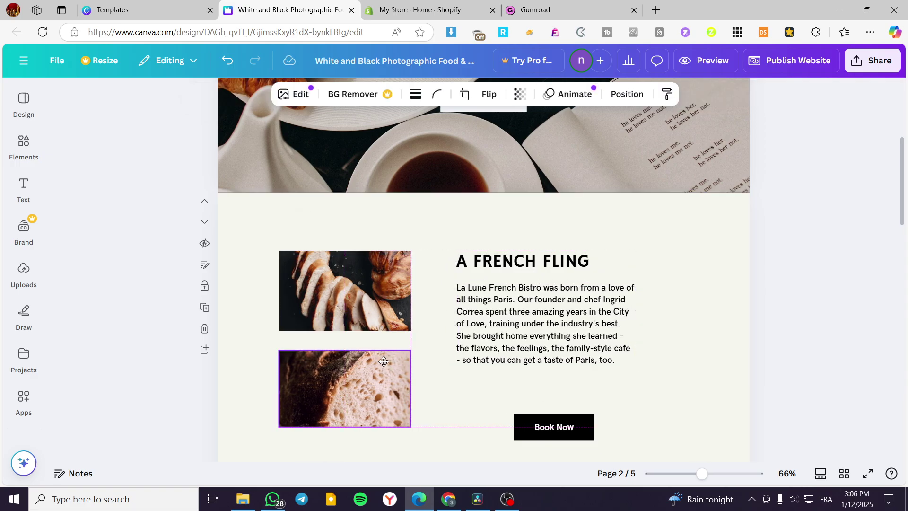
{"action": "left_click_drag", "start_coordinate": [559, 421], "coordinate": [532, 394]}
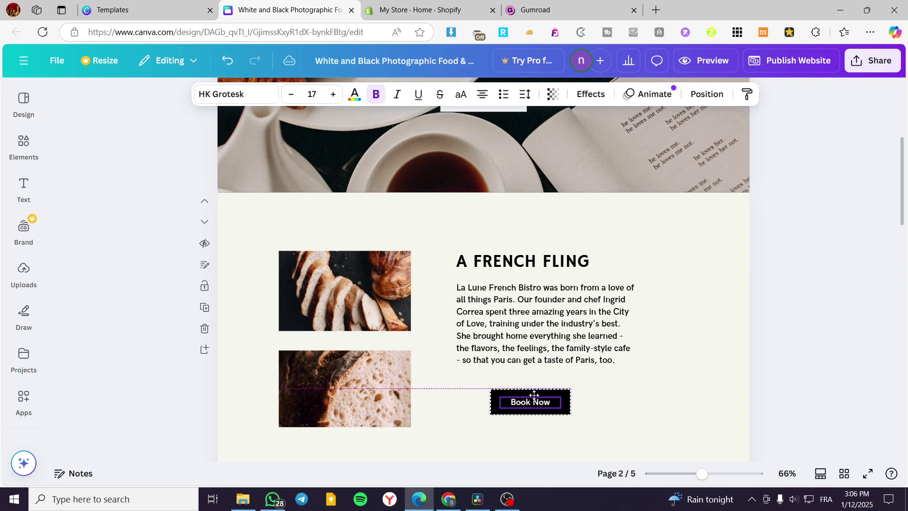
{"action": "left_click", "coordinate": [713, 68]}
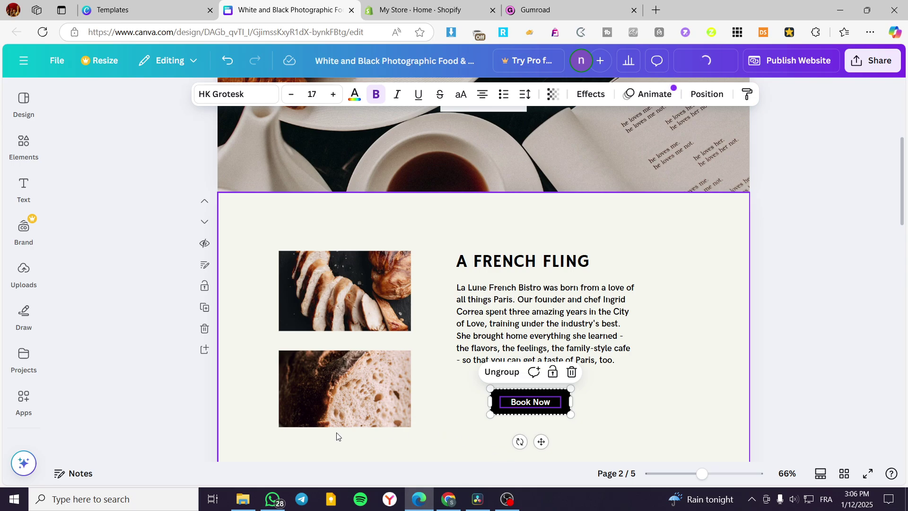
{"action": "scroll", "coordinate": [486, 308], "scroll_direction": "down", "scroll_amount": 2}
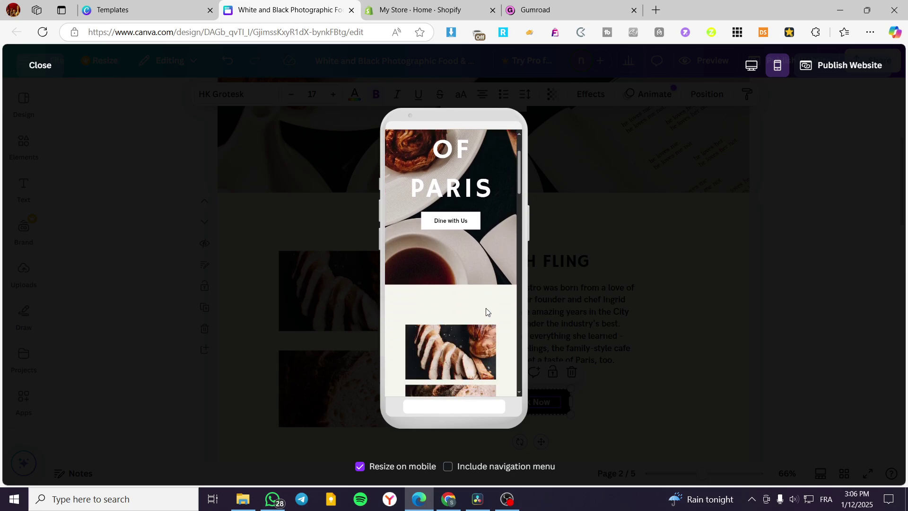
{"action": "scroll", "coordinate": [486, 308], "scroll_direction": "down", "scroll_amount": 2}
{"action": "scroll", "coordinate": [466, 286], "scroll_direction": "down", "scroll_amount": 1}
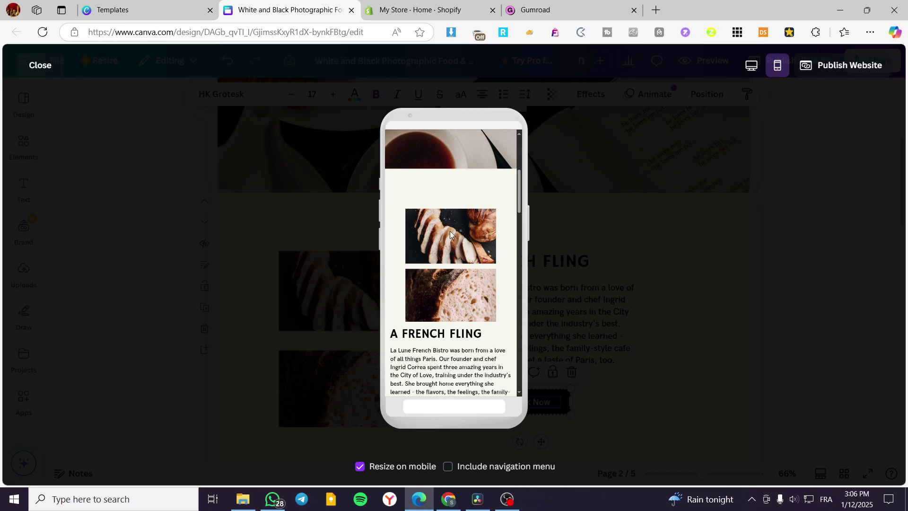
{"action": "scroll", "coordinate": [452, 241], "scroll_direction": "down", "scroll_amount": 3}
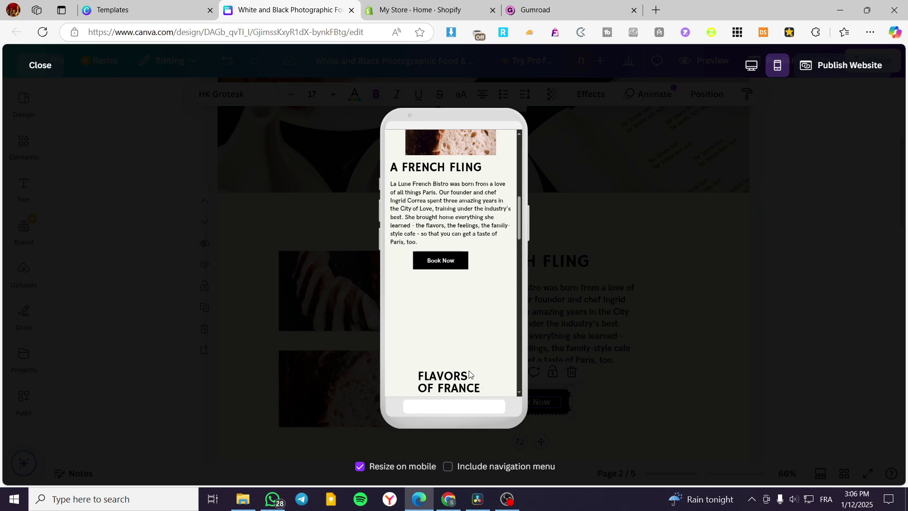
Nudge the Book Now button slightly right, then recheck the layout in mobile preview and close it.
{"action": "left_click", "coordinate": [40, 66]}
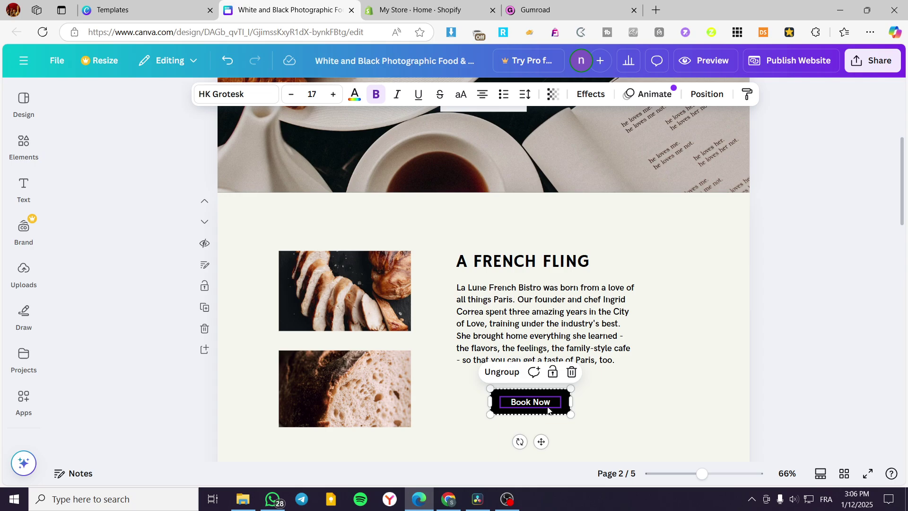
{"action": "left_click_drag", "start_coordinate": [547, 400], "coordinate": [562, 401]}
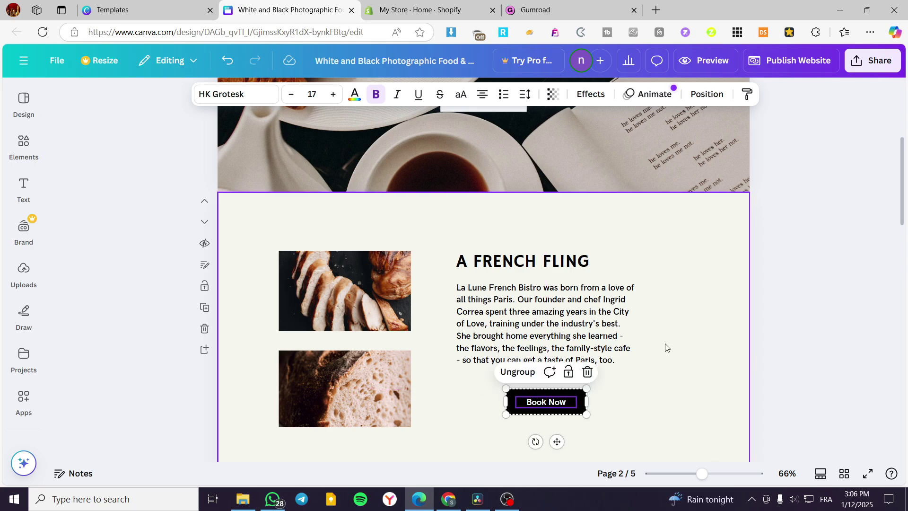
{"action": "left_click", "coordinate": [702, 60]}
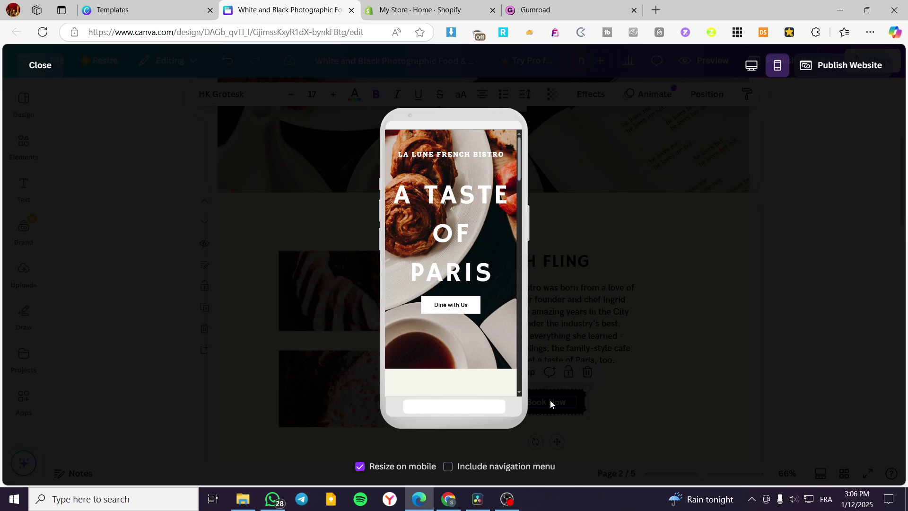
{"action": "scroll", "coordinate": [450, 346], "scroll_direction": "down", "scroll_amount": 5}
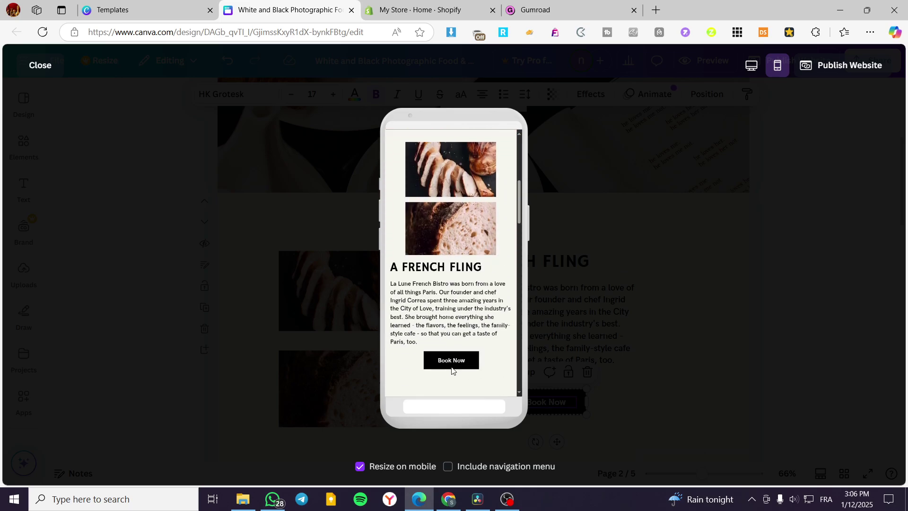
{"action": "scroll", "coordinate": [453, 370], "scroll_direction": "down", "scroll_amount": 3}
{"action": "scroll", "coordinate": [475, 235], "scroll_direction": "down", "scroll_amount": 3}
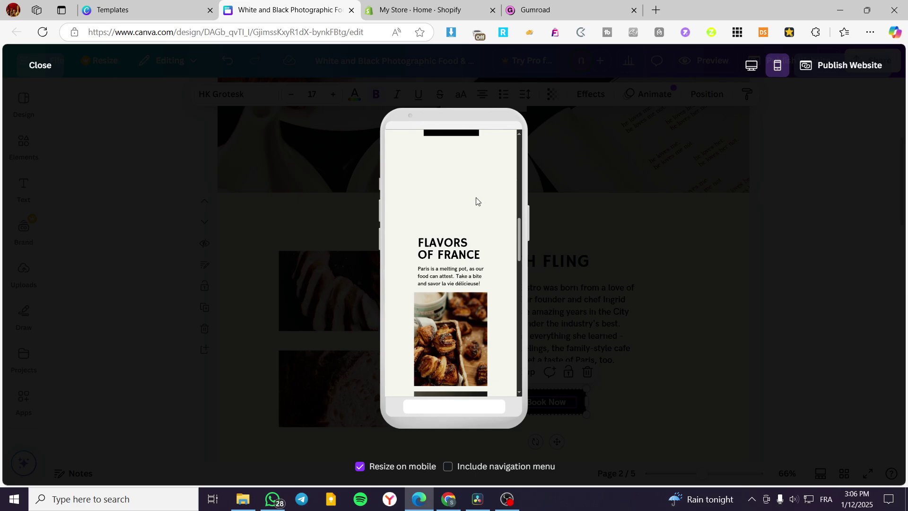
{"action": "scroll", "coordinate": [466, 271], "scroll_direction": "down", "scroll_amount": 5}
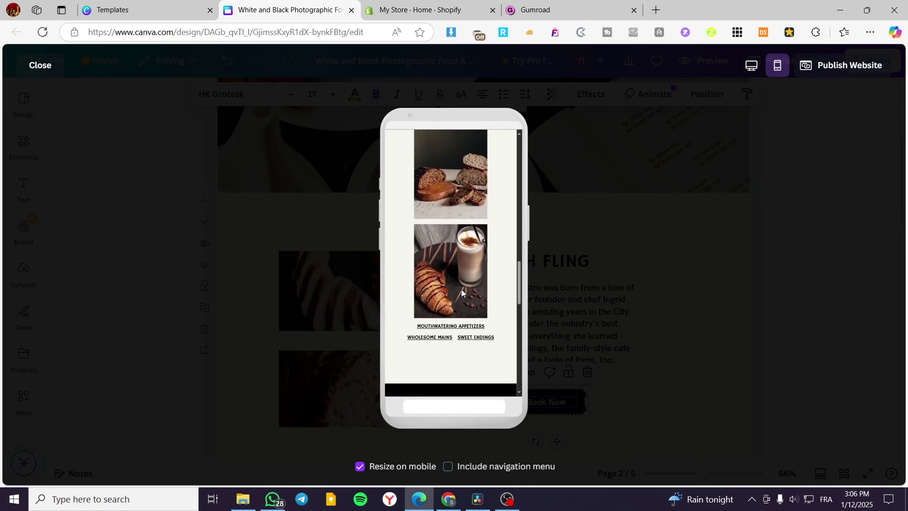
{"action": "scroll", "coordinate": [462, 292], "scroll_direction": "down", "scroll_amount": 5}
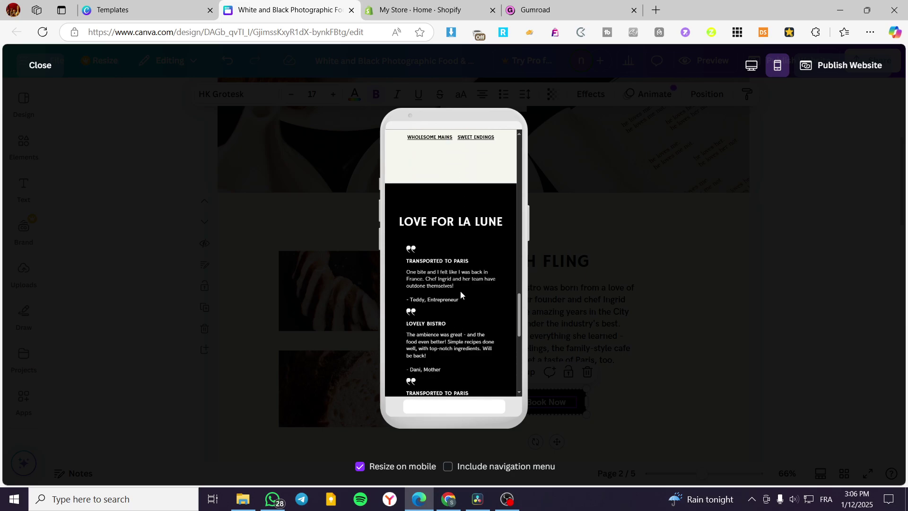
{"action": "scroll", "coordinate": [460, 293], "scroll_direction": "up", "scroll_amount": 8}
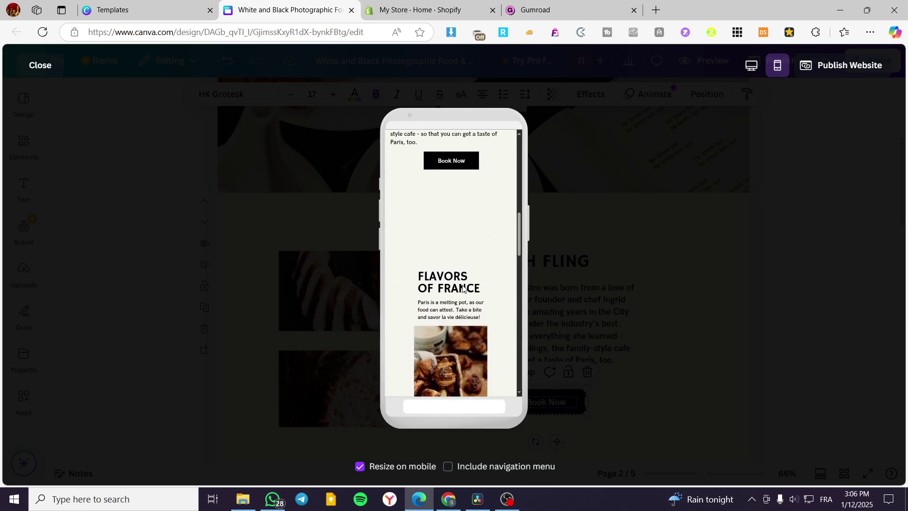
{"action": "scroll", "coordinate": [464, 288], "scroll_direction": "up", "scroll_amount": 5}
{"action": "scroll", "coordinate": [492, 308], "scroll_direction": "down", "scroll_amount": 3}
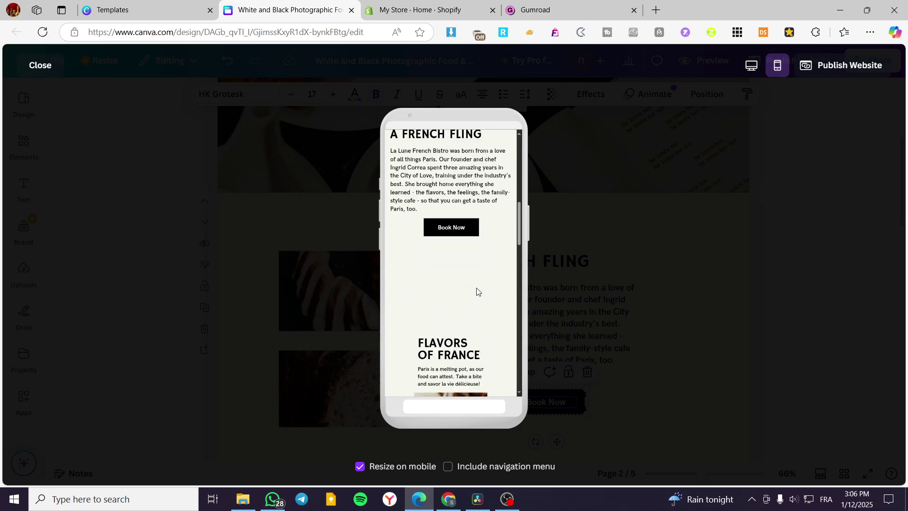
{"action": "left_click", "coordinate": [46, 66]}
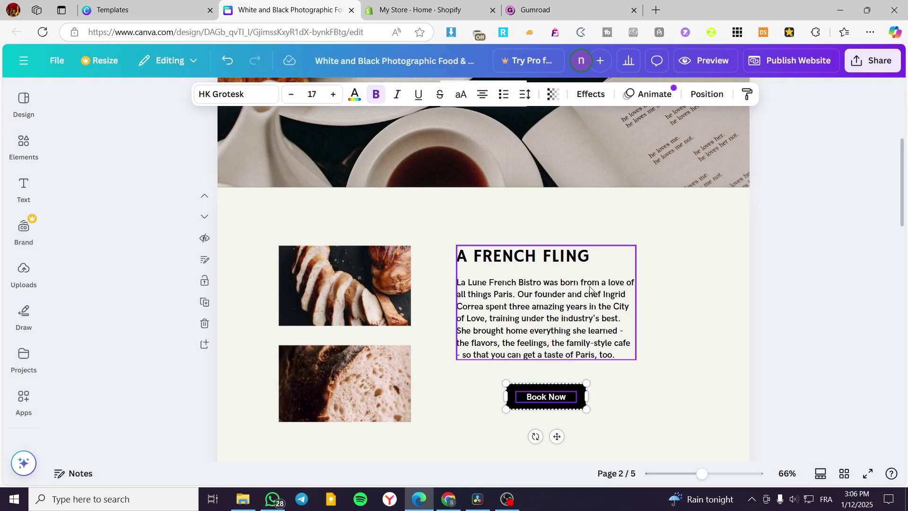
Shorten the A French Fling page to remove the empty space below Book Now.
{"action": "scroll", "coordinate": [507, 229], "scroll_direction": "down", "scroll_amount": 5}
{"action": "left_click", "coordinate": [491, 204]}
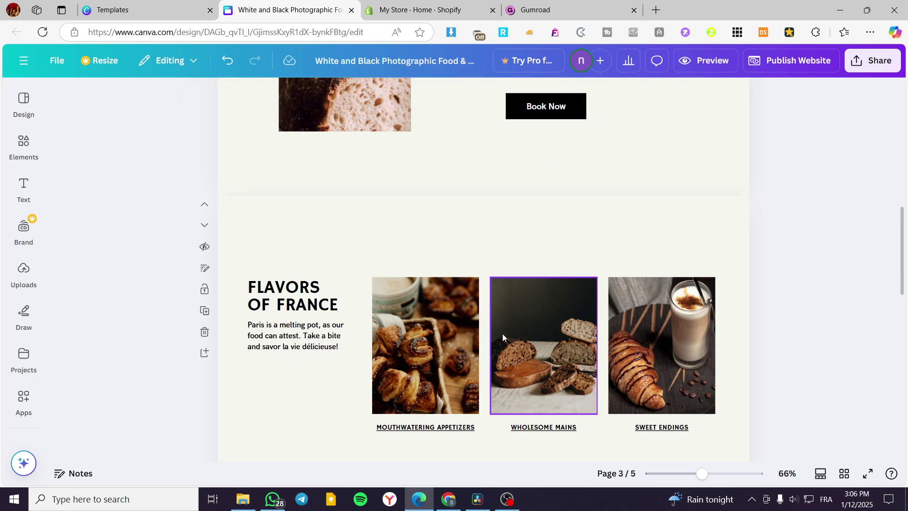
{"action": "scroll", "coordinate": [520, 348], "scroll_direction": "down", "scroll_amount": 2}
{"action": "scroll", "coordinate": [516, 283], "scroll_direction": "up", "scroll_amount": 2}
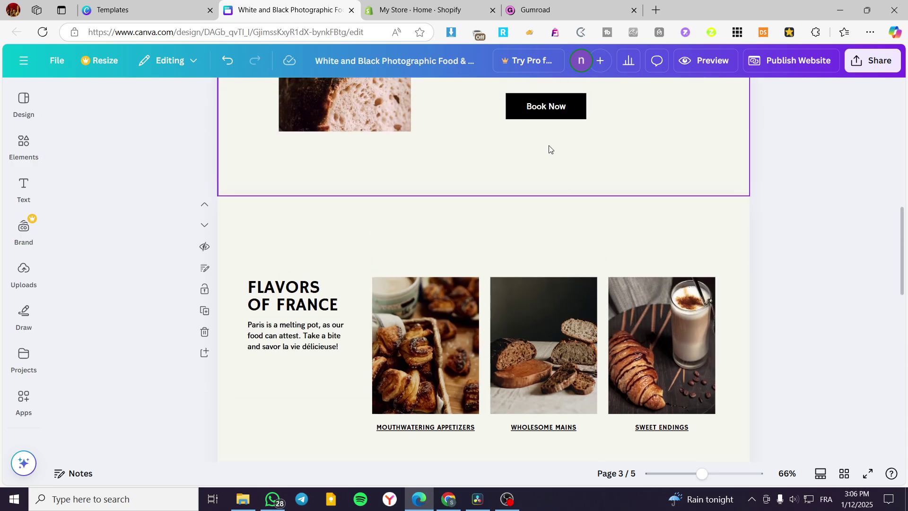
{"action": "left_click", "coordinate": [513, 175]}
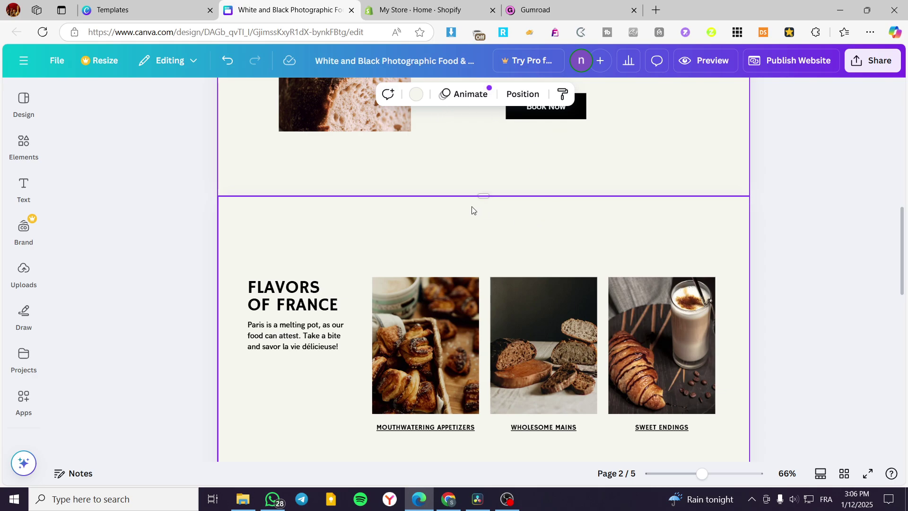
{"action": "left_click_drag", "start_coordinate": [482, 196], "coordinate": [482, 163]}
Shorten the Flavors of France page by raising its bottom edge.
{"action": "scroll", "coordinate": [483, 171], "scroll_direction": "down", "scroll_amount": 1}
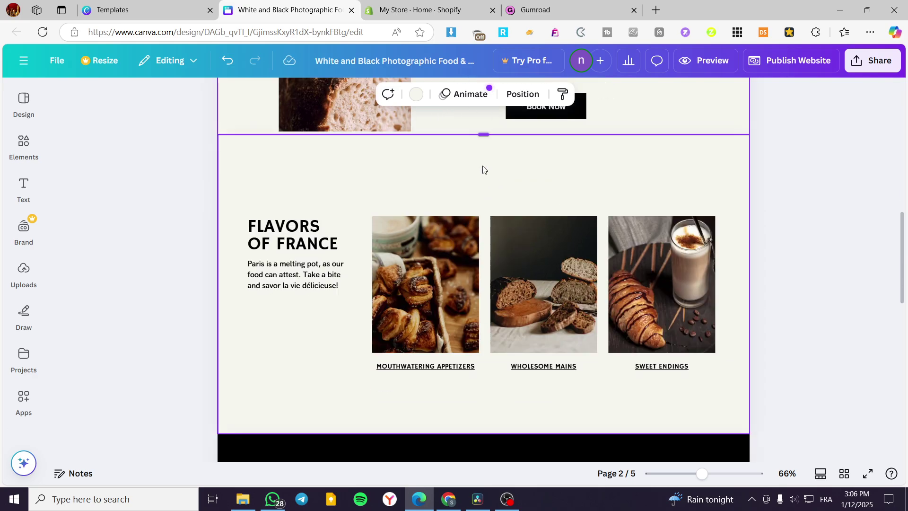
{"action": "left_click", "coordinate": [499, 431]}
{"action": "left_click_drag", "start_coordinate": [483, 432], "coordinate": [482, 404]}
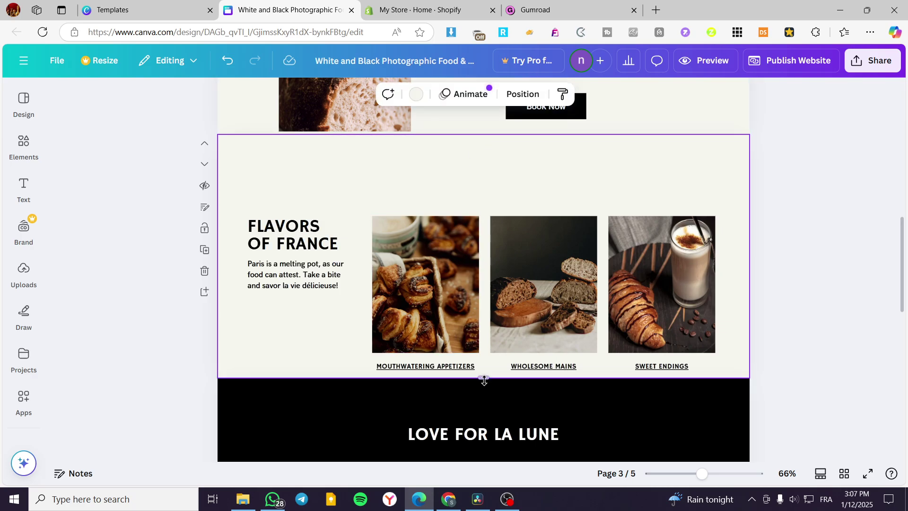
Raise the three Flavors of France photos and the heading text about 120 px, keeping them aligned.
{"action": "left_click_drag", "start_coordinate": [413, 245], "coordinate": [412, 187]}
{"action": "left_click_drag", "start_coordinate": [502, 269], "coordinate": [509, 214]}
{"action": "left_click_drag", "start_coordinate": [673, 268], "coordinate": [668, 214]}
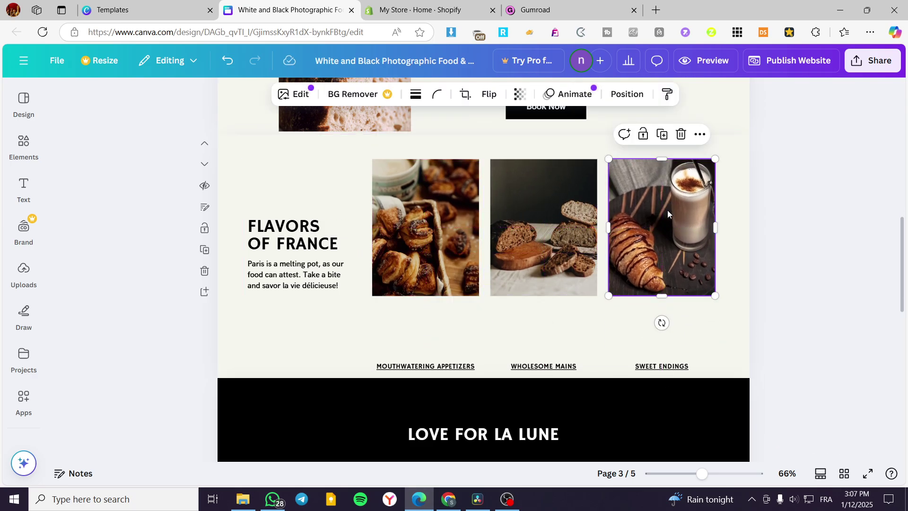
{"action": "left_click_drag", "start_coordinate": [294, 254], "coordinate": [297, 197]}
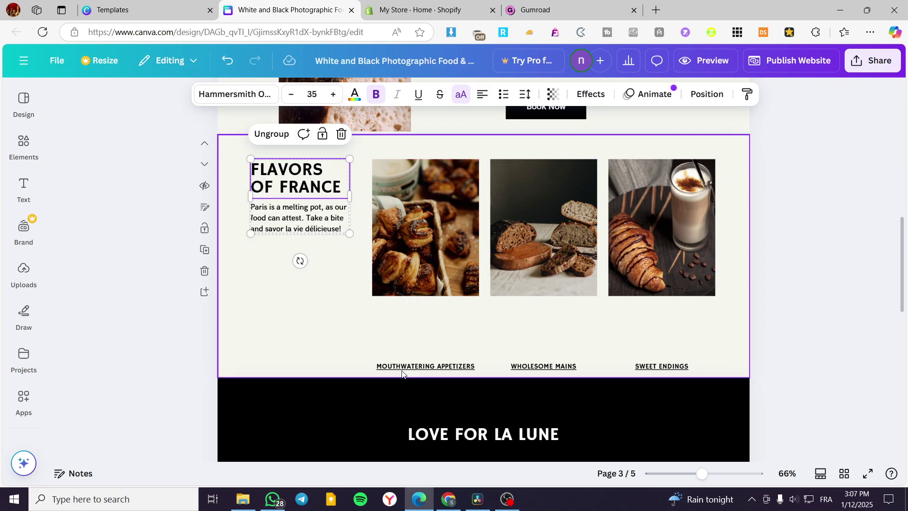
Raise the Mouthwatering Appetizers, Wholesome Mains and Sweet Endings captions, then trim the page bottom.
{"action": "left_click_drag", "start_coordinate": [409, 362], "coordinate": [408, 312]}
{"action": "left_click_drag", "start_coordinate": [535, 366], "coordinate": [534, 318]}
{"action": "left_click_drag", "start_coordinate": [662, 367], "coordinate": [669, 315]}
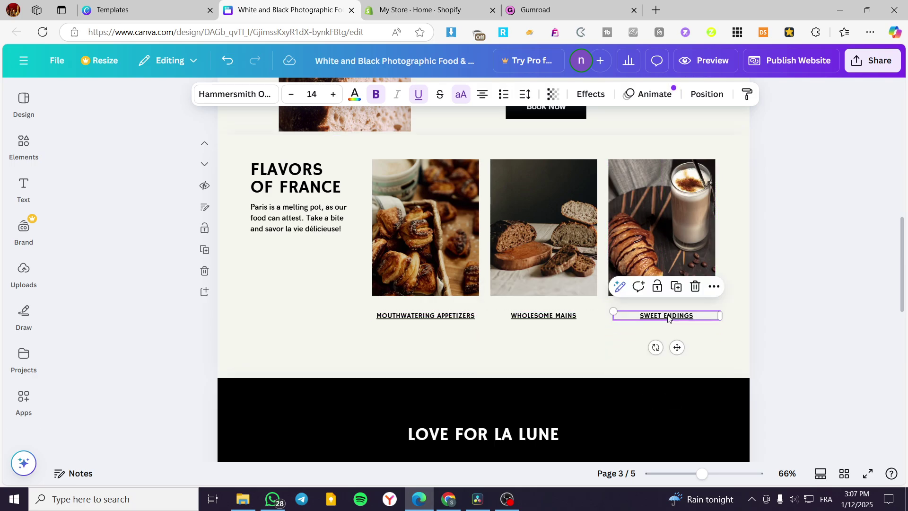
{"action": "left_click", "coordinate": [529, 377]}
{"action": "left_click_drag", "start_coordinate": [487, 376], "coordinate": [489, 357]}
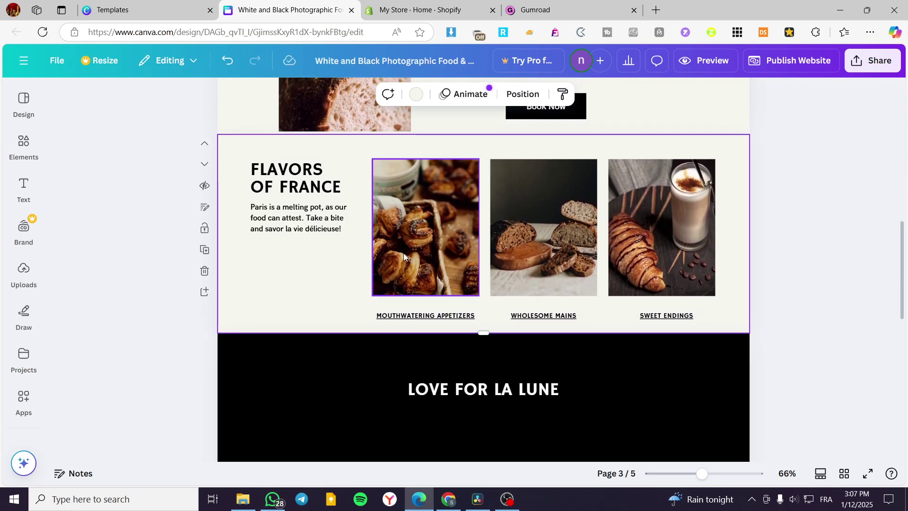
{"action": "left_click", "coordinate": [718, 61]}
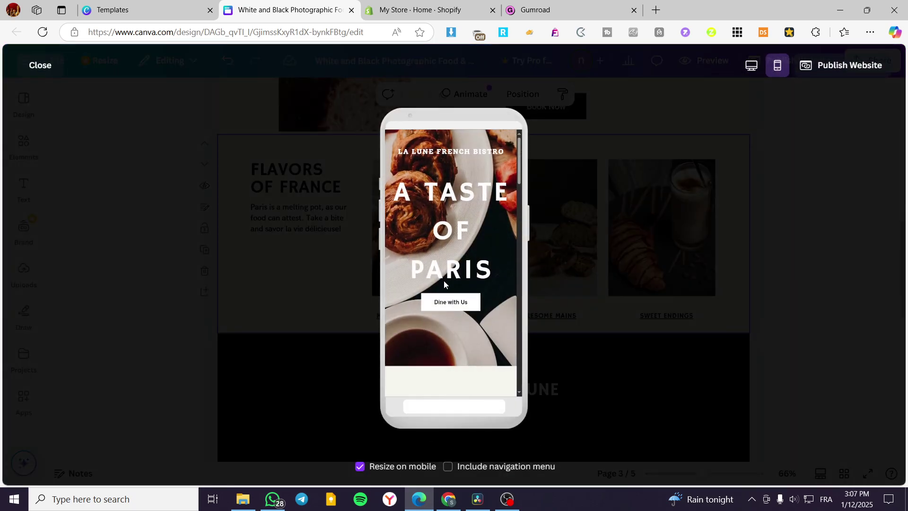
{"action": "scroll", "coordinate": [445, 284], "scroll_direction": "down", "scroll_amount": 10}
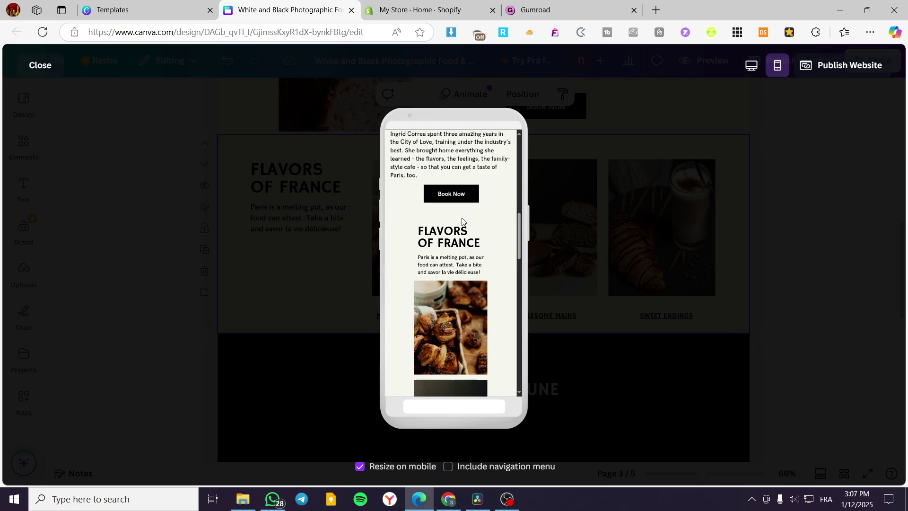
{"action": "scroll", "coordinate": [450, 237], "scroll_direction": "down", "scroll_amount": 6}
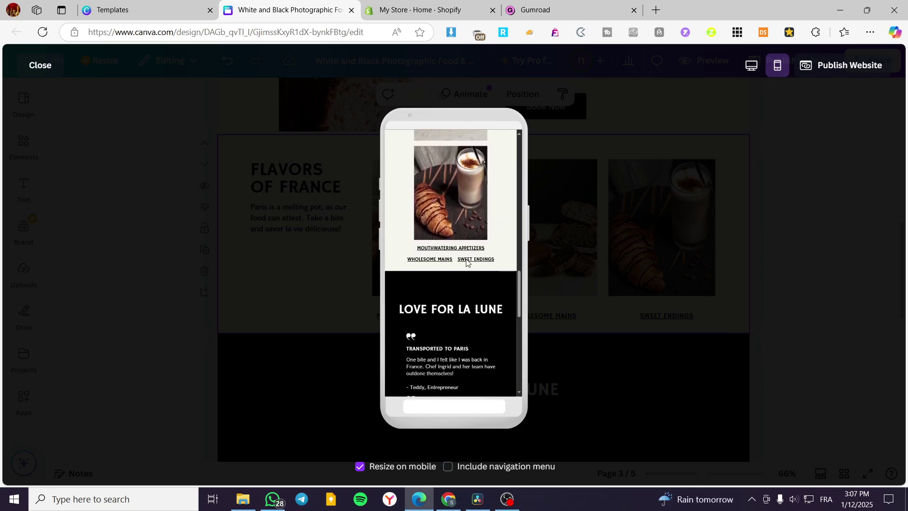
{"action": "left_click", "coordinate": [31, 69]}
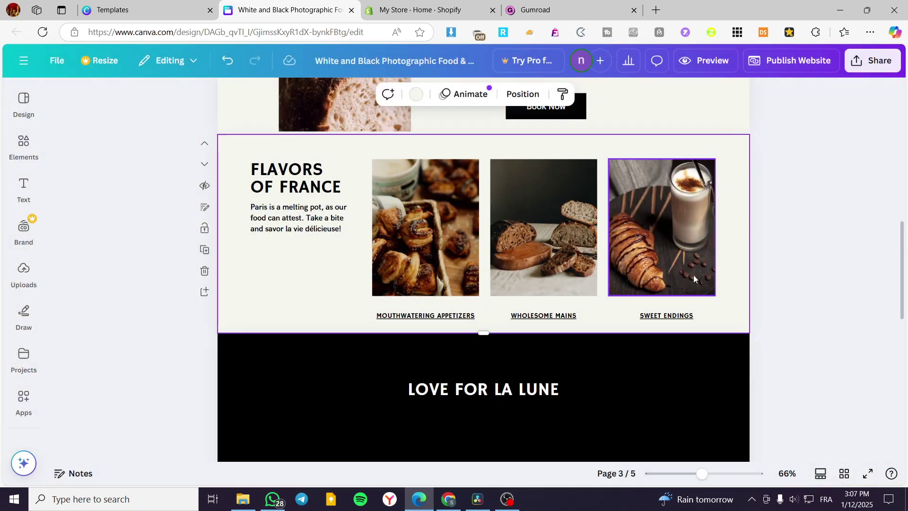
{"action": "scroll", "coordinate": [770, 288], "scroll_direction": "up", "scroll_amount": 8}
{"action": "scroll", "coordinate": [709, 312], "scroll_direction": "up", "scroll_amount": 2}
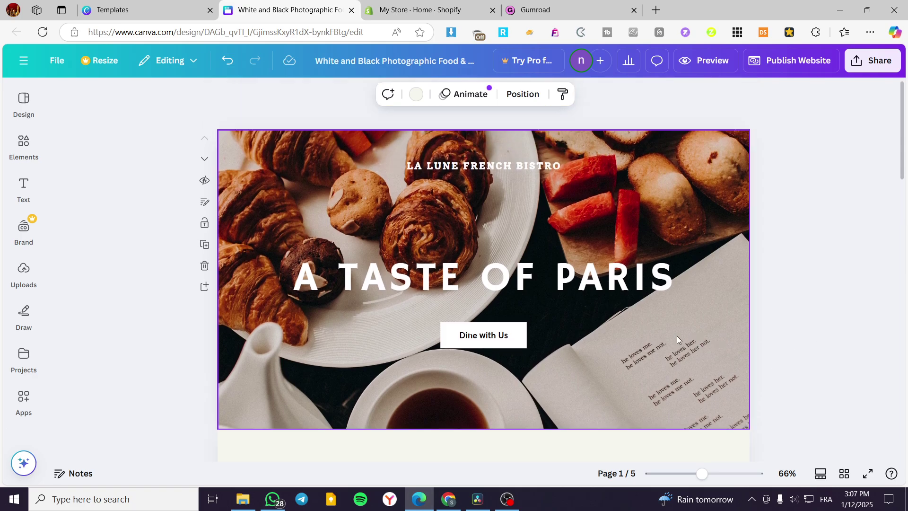